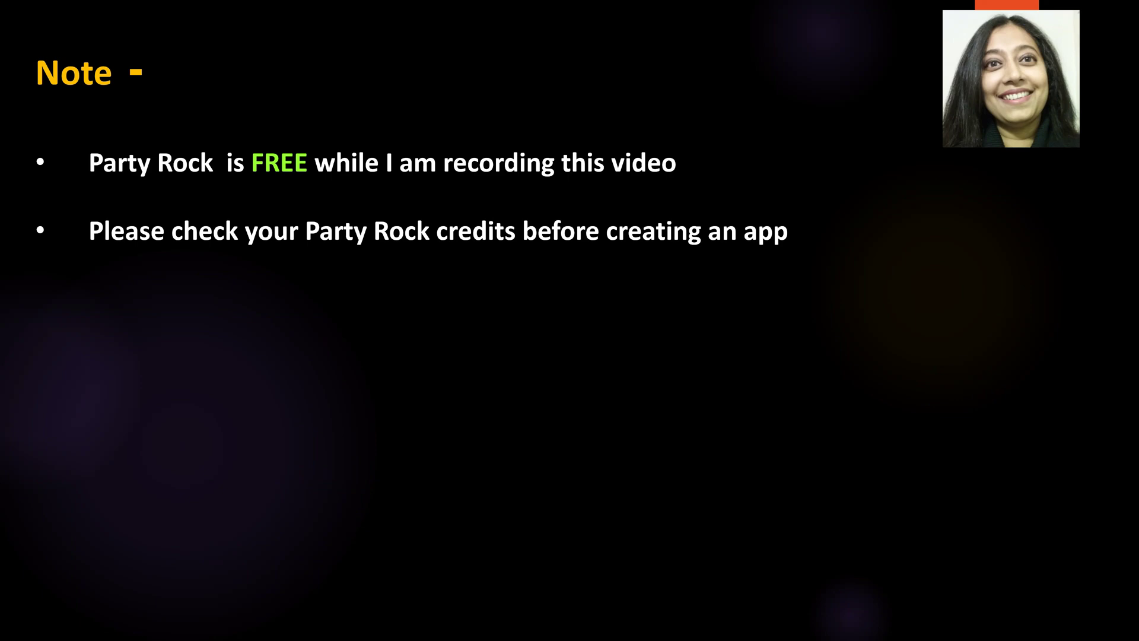
# Step: Advance the slide show to the Steps slide
pyautogui.click(297, 286)
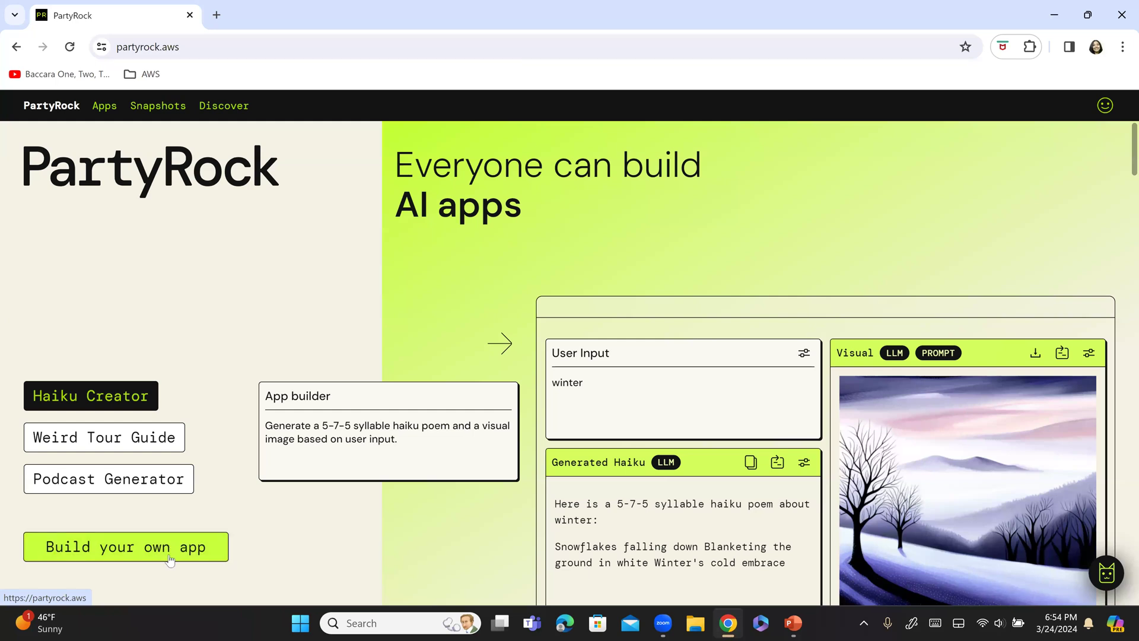
# Step: Start a new app in PartyRock's App builder, then return to the slide show
pyautogui.click(149, 553)
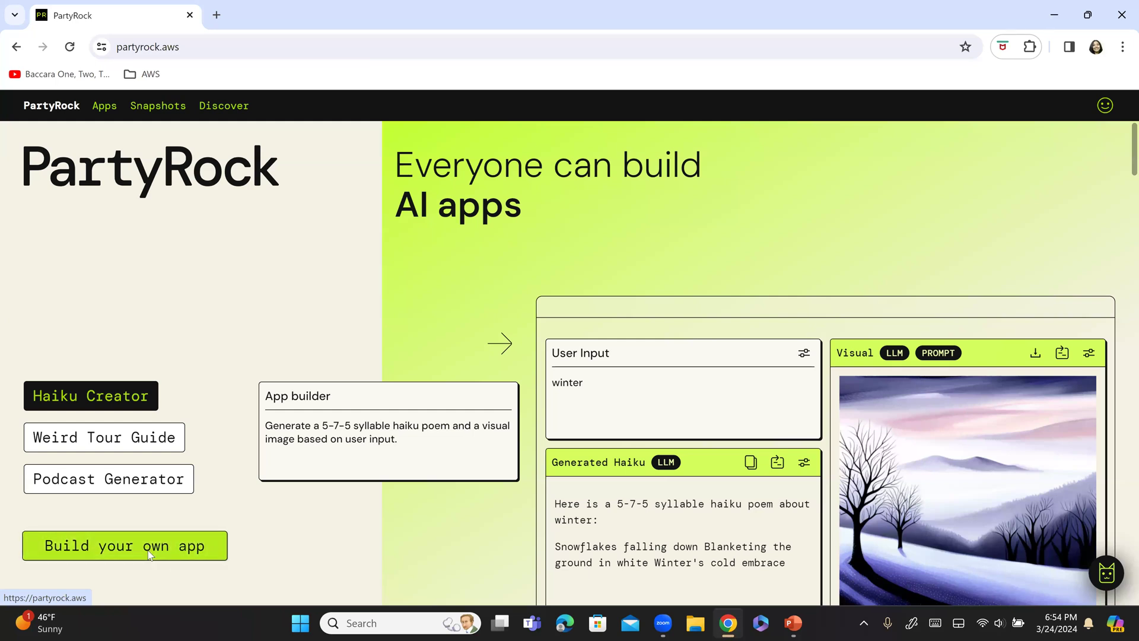
pyautogui.hotkey('alt', 'Tab')
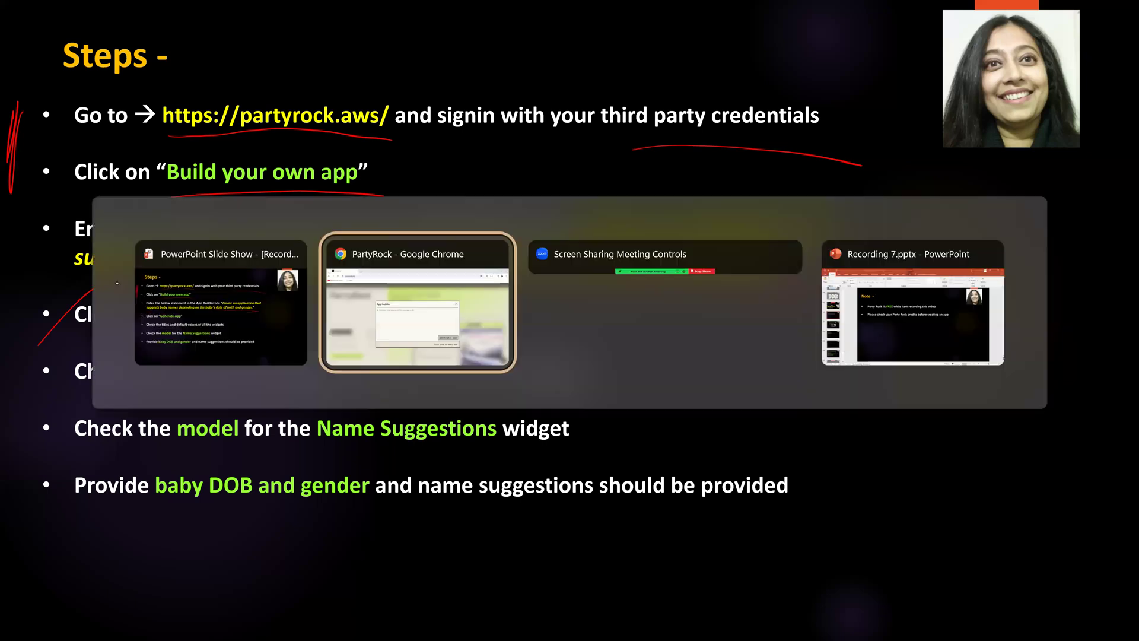
# Step: Select the baby-name app prompt sentence on the Steps slide in the PowerPoint editor
pyautogui.hotkey('alt', 'shift', 'Tab')
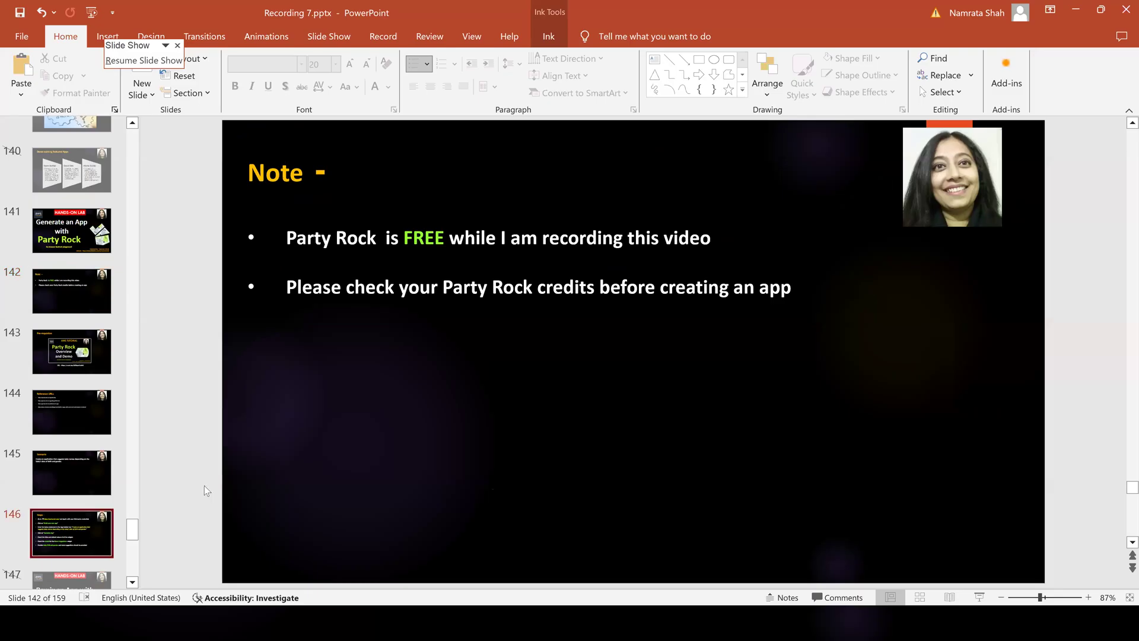
pyautogui.click(60, 539)
pyautogui.moveTo(642, 285); pyautogui.dragTo(771, 309)
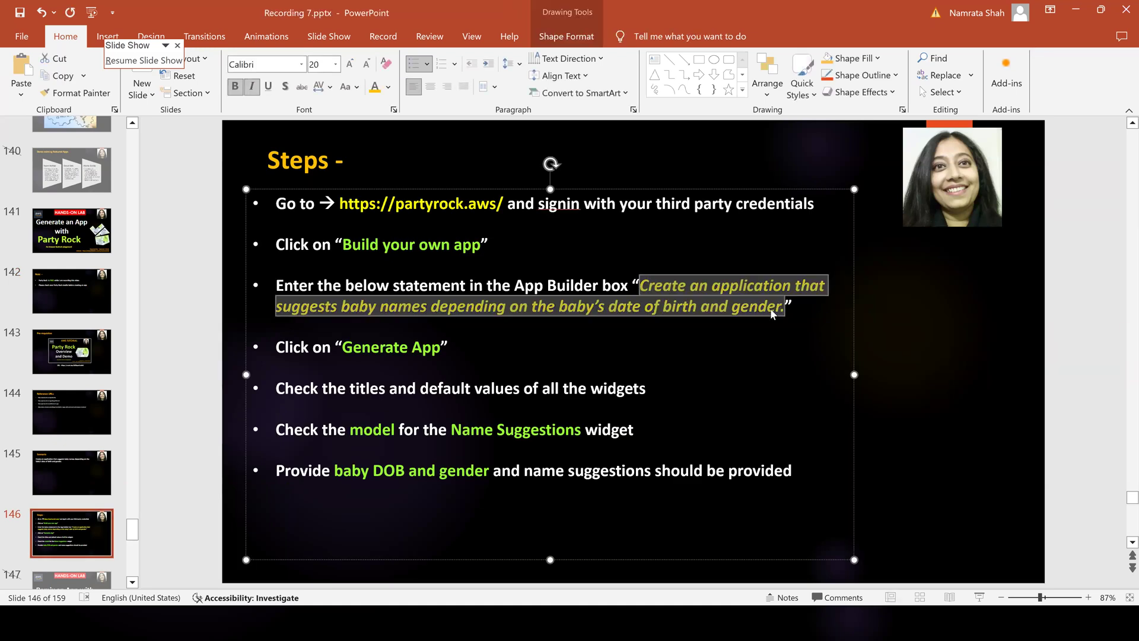
# Step: Launch Notepad and paste the prompt over its old text, then select it
pyautogui.press('super+r')
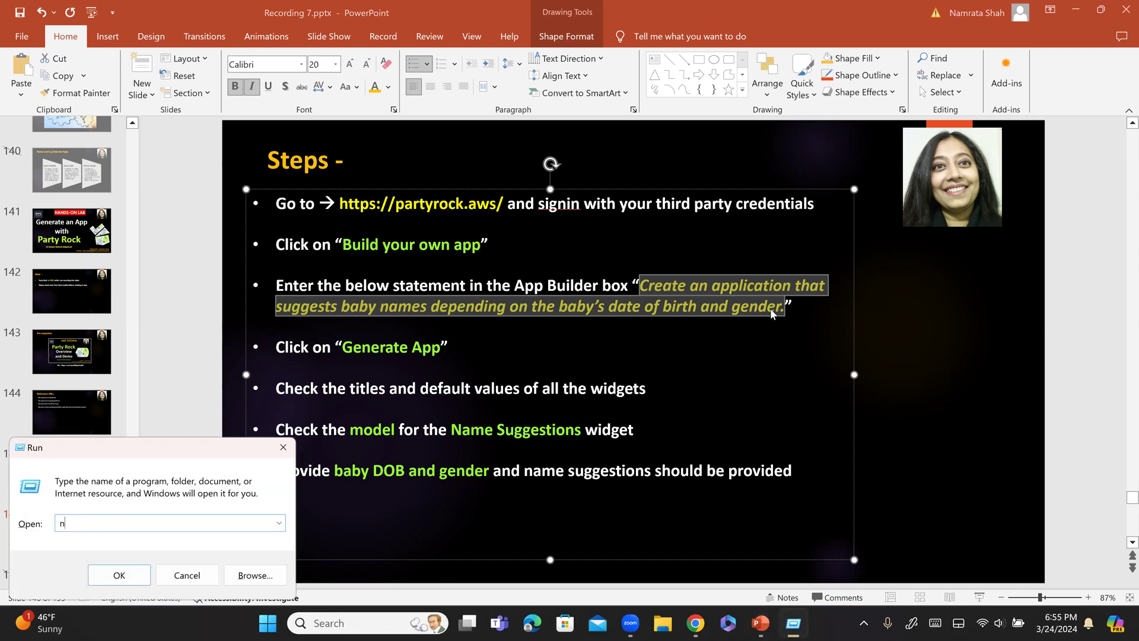
pyautogui.write('noepa')
pyautogui.press('BackSpace')
pyautogui.press('BackSpace')
pyautogui.press('BackSpace')
pyautogui.write('tepad')
pyautogui.press('Return')
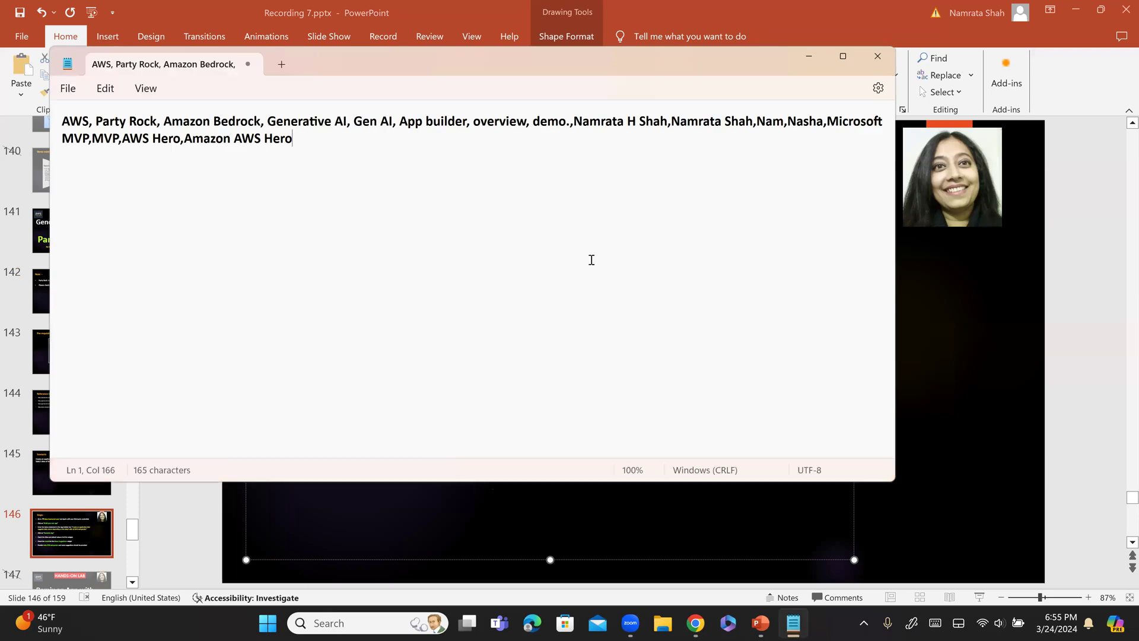
pyautogui.hotkey('ctrl', 'a')
pyautogui.write('Create an application that suggests baby names depending on the baby’s date of birth and gender.')
pyautogui.moveTo(644, 118); pyautogui.dragTo(34, 90)
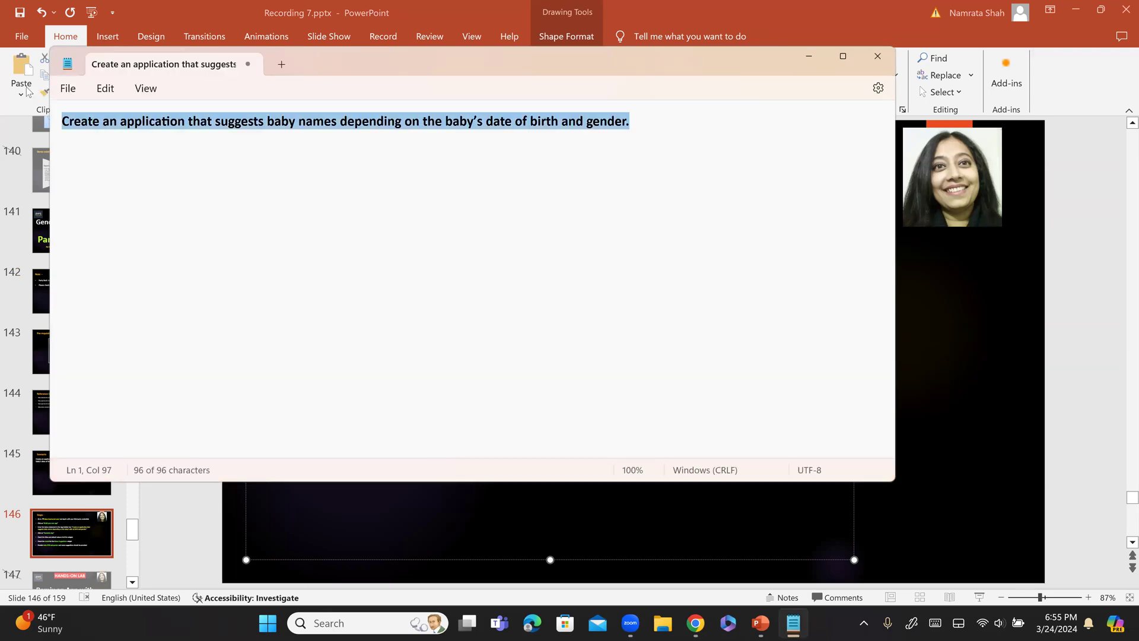
pyautogui.hotkey('alt', 'Tab')
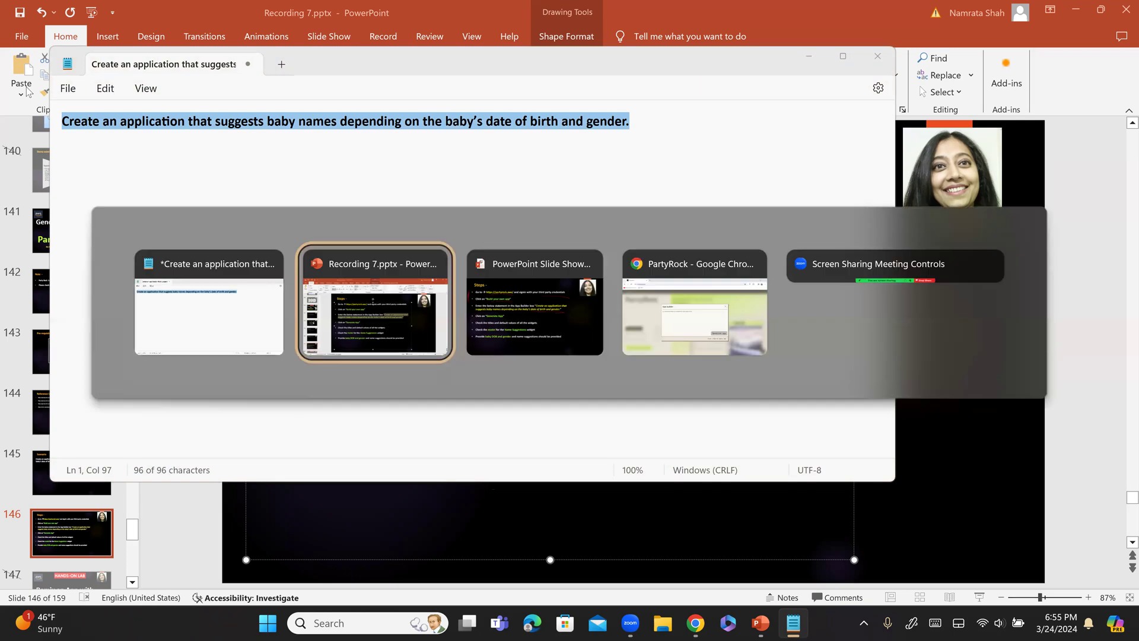
# Step: Paste the baby-name prompt into PartyRock's App builder and generate the app
pyautogui.hotkey('alt', 'Tab')
pyautogui.hotkey('alt', 'Tab')
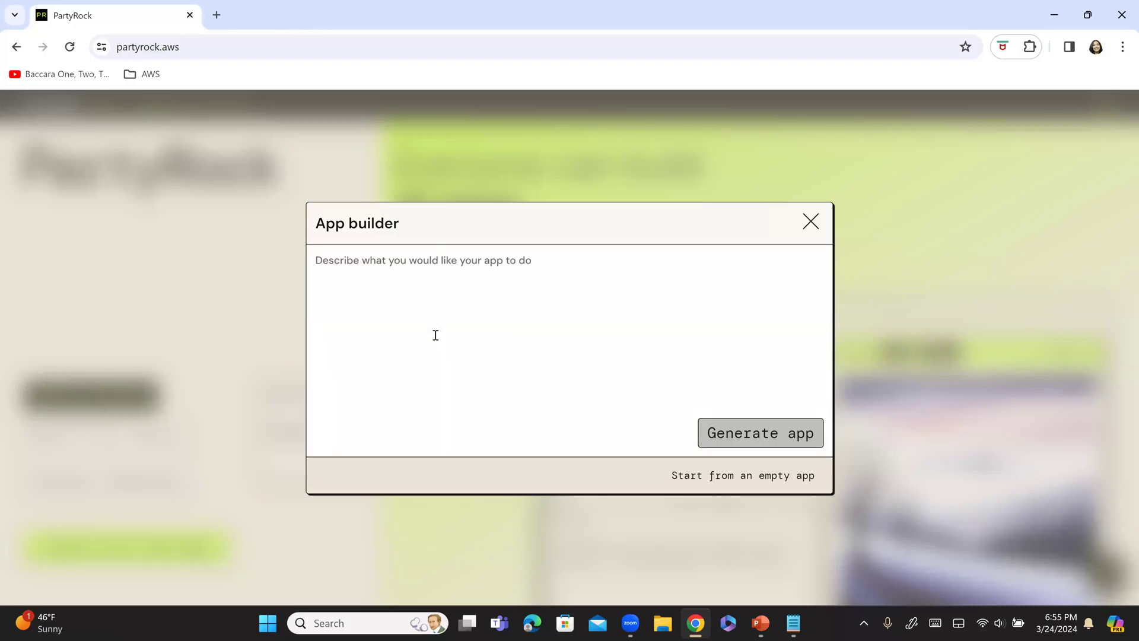
pyautogui.write('Create an application that suggests baby names depending on the baby’s date of birth and gender.')
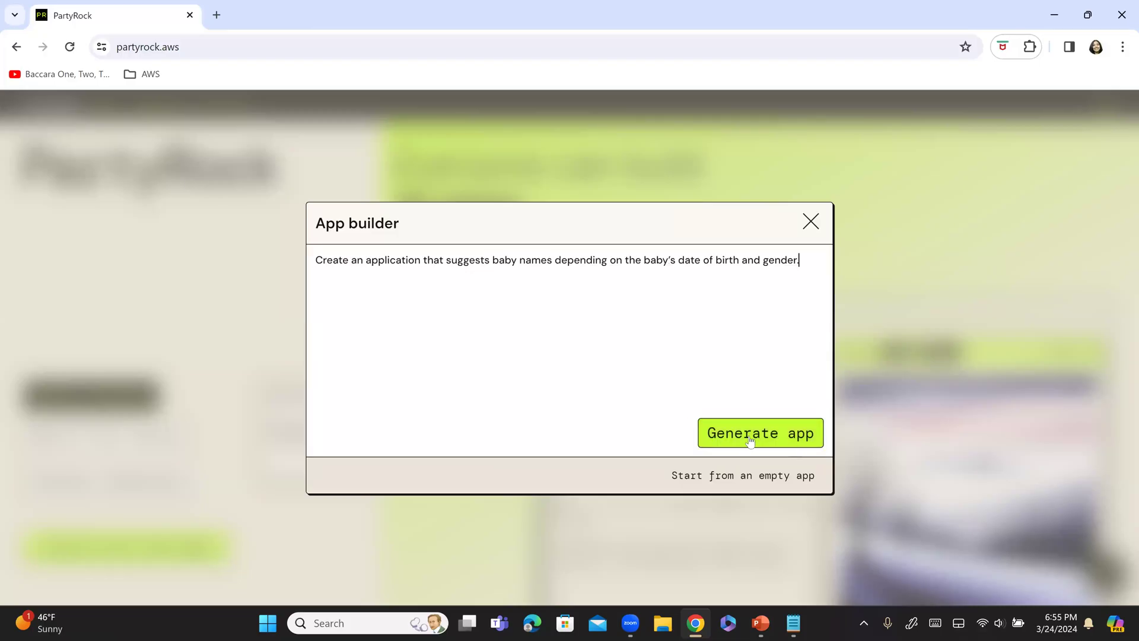
pyautogui.click(780, 432)
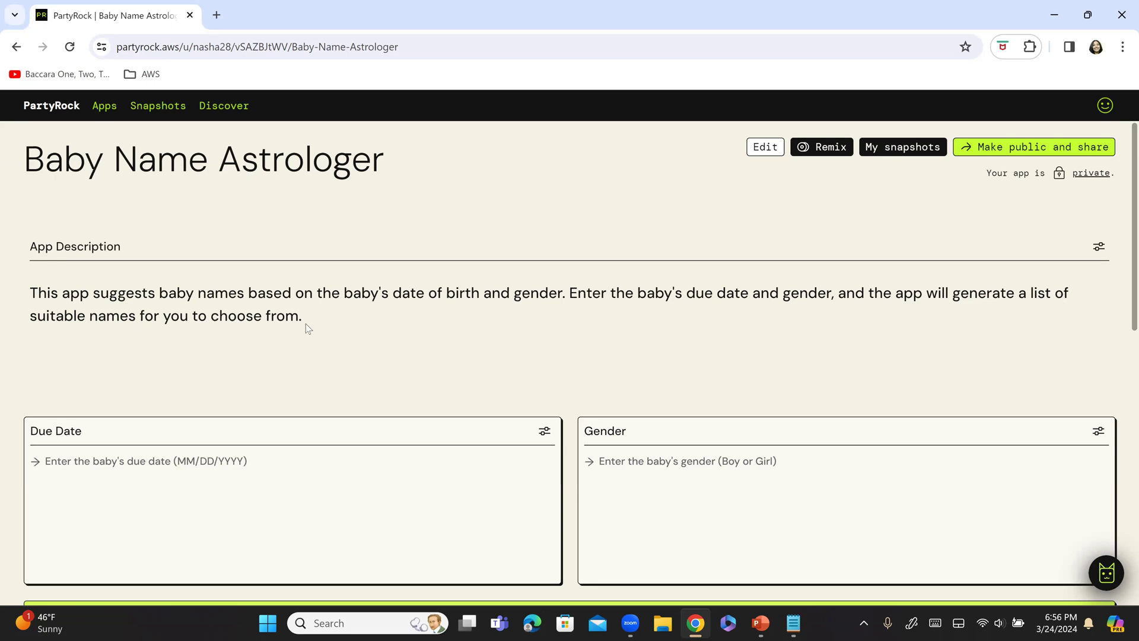
# Step: Review the generated Due Date, Gender and Suggested Names widgets, then return to PowerPoint
pyautogui.scroll(-1, 372, 363)
pyautogui.scroll(-2, 372, 364)
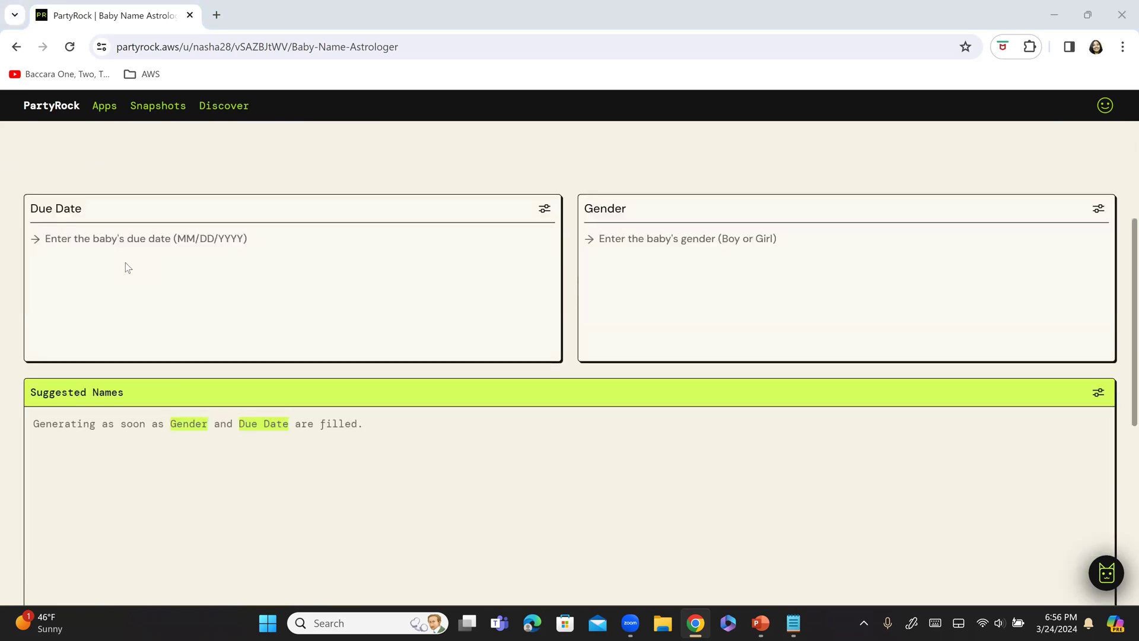
pyautogui.hotkey('alt', 'Tab')
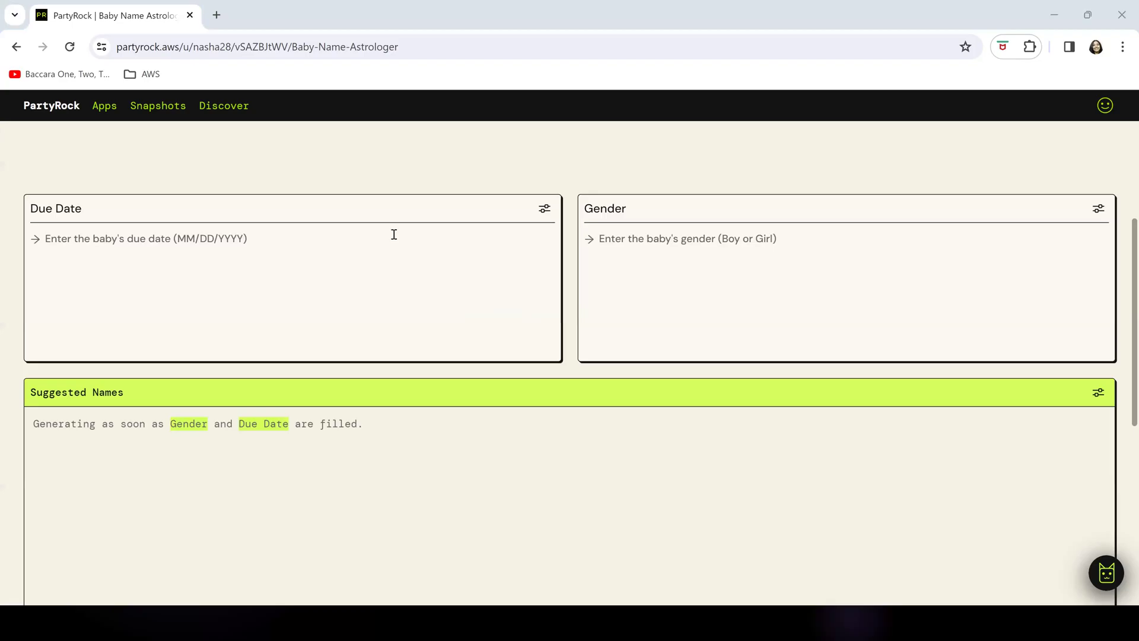
# Step: Give the Due Date widget a saved default value of 3/24/2024
pyautogui.click(545, 211)
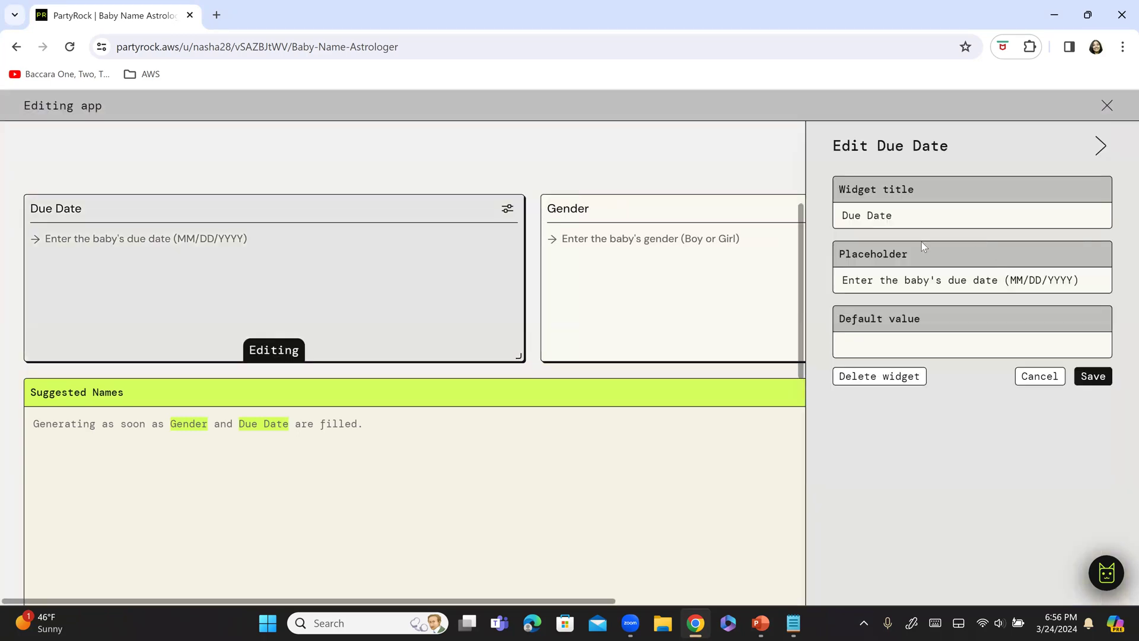
pyautogui.click(897, 349)
pyautogui.write('3/24')
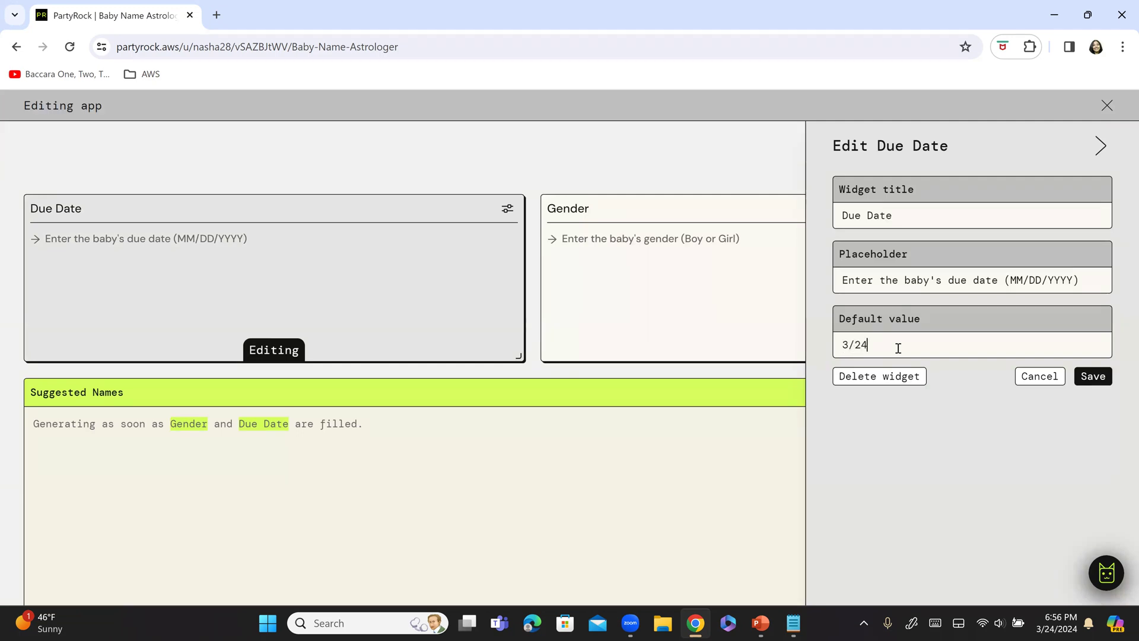
pyautogui.write('/2024')
pyautogui.click(1091, 377)
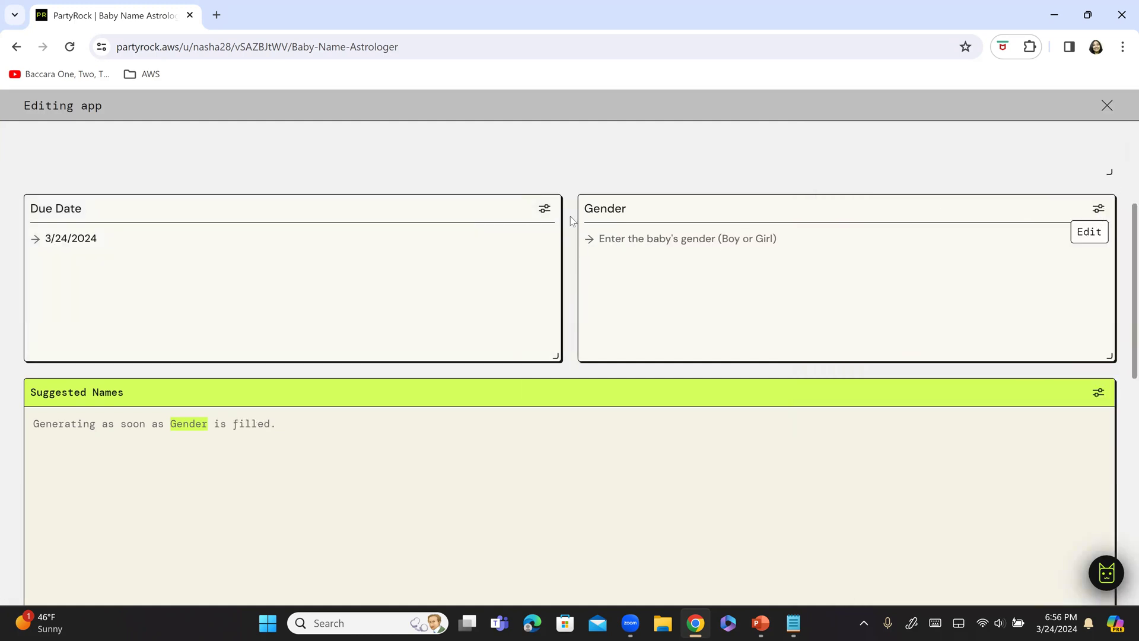
# Step: Give the Gender widget a saved default value of Female
pyautogui.click(1098, 208)
pyautogui.click(887, 345)
pyautogui.write('Female')
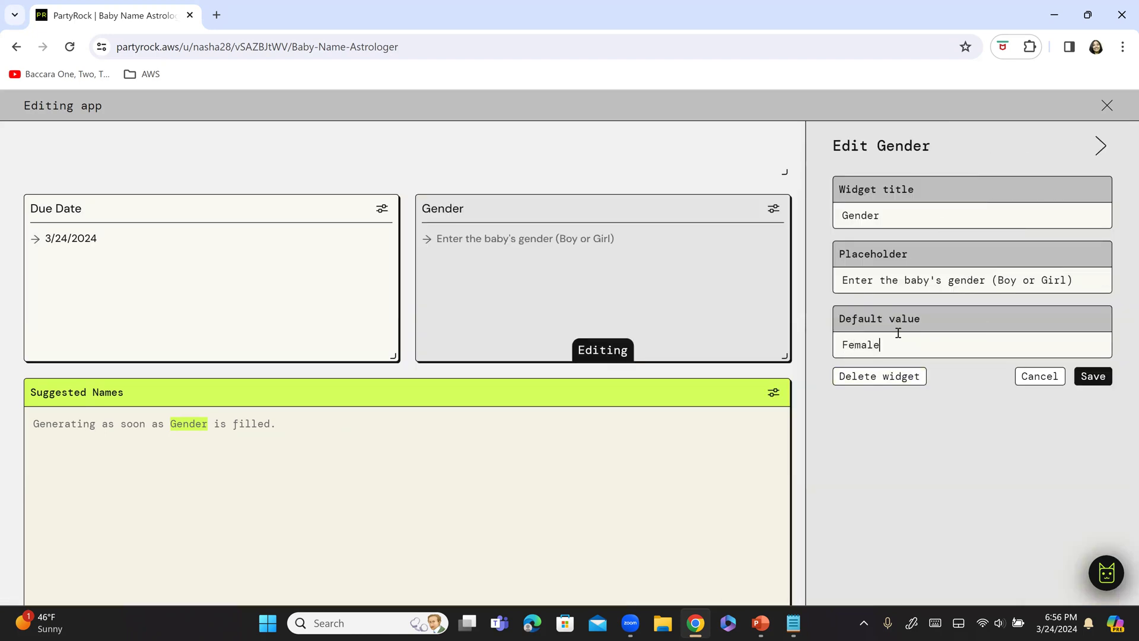
pyautogui.click(1109, 380)
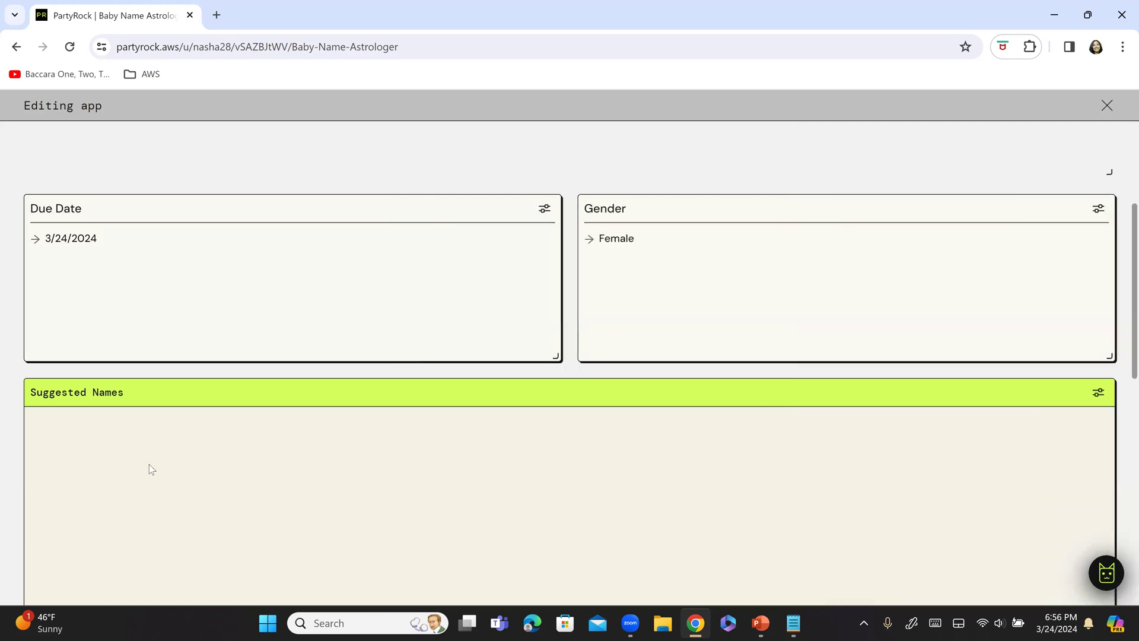
pyautogui.hotkey('alt', 'Tab')
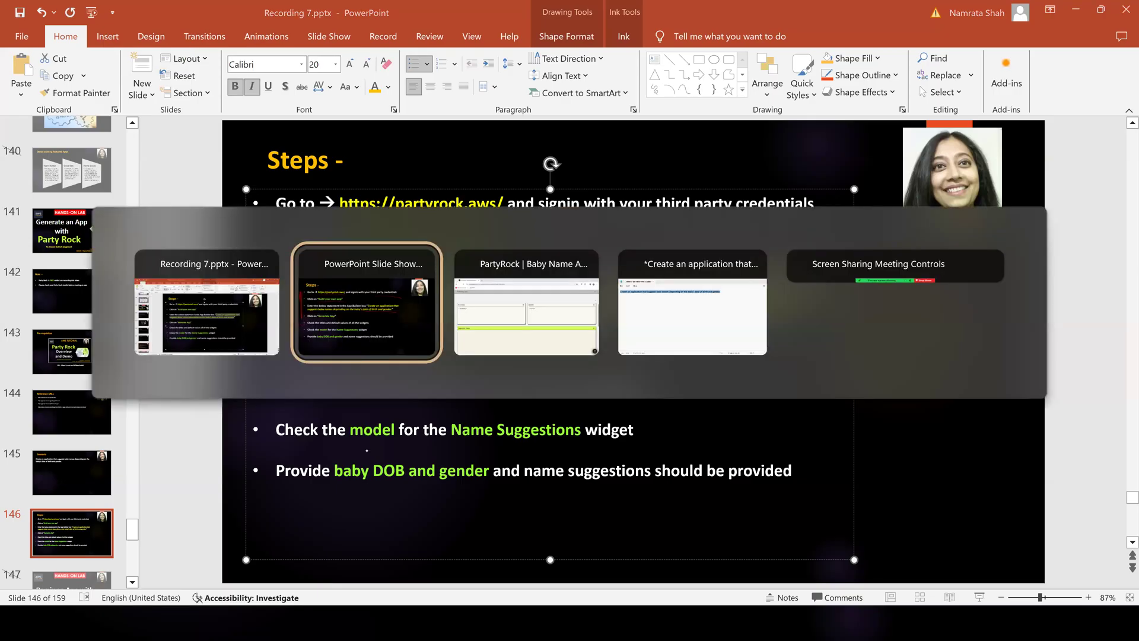
pyautogui.hotkey('alt', 'Tab')
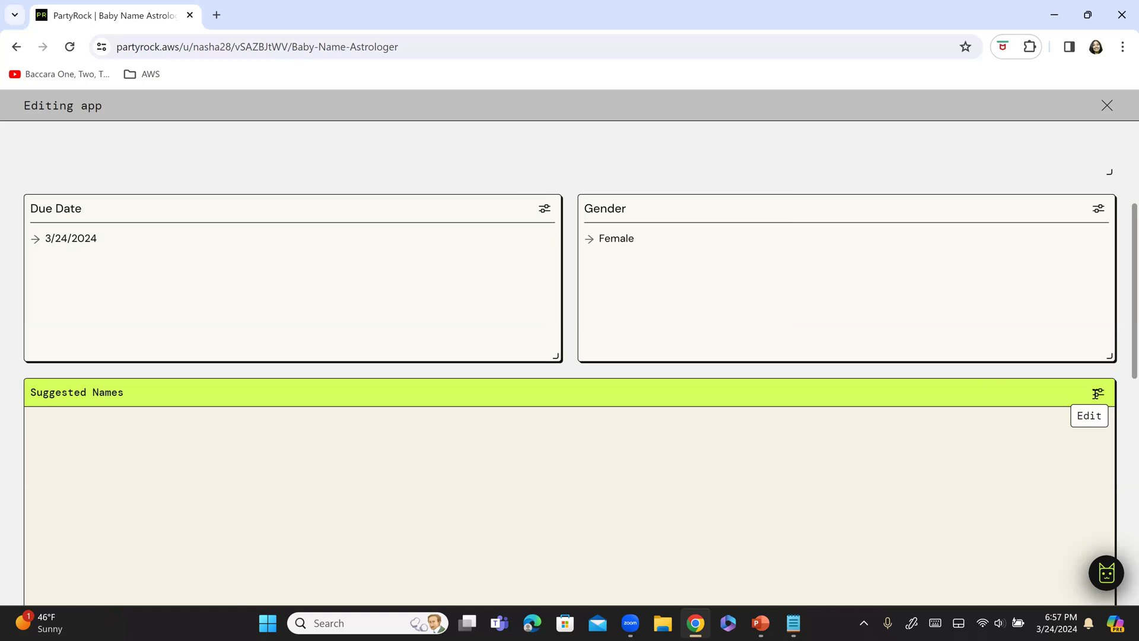
# Step: Keep Claude 3 Sonnet as the Suggested Names model and save the widget settings
pyautogui.click(1098, 392)
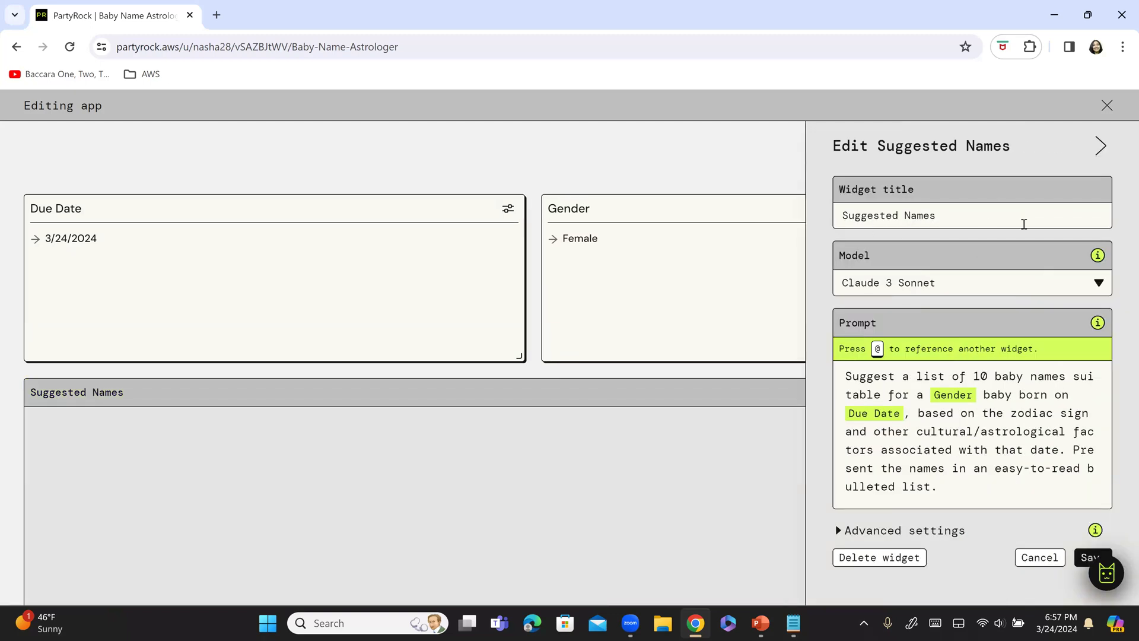
pyautogui.moveTo(1011, 211); pyautogui.dragTo(763, 206)
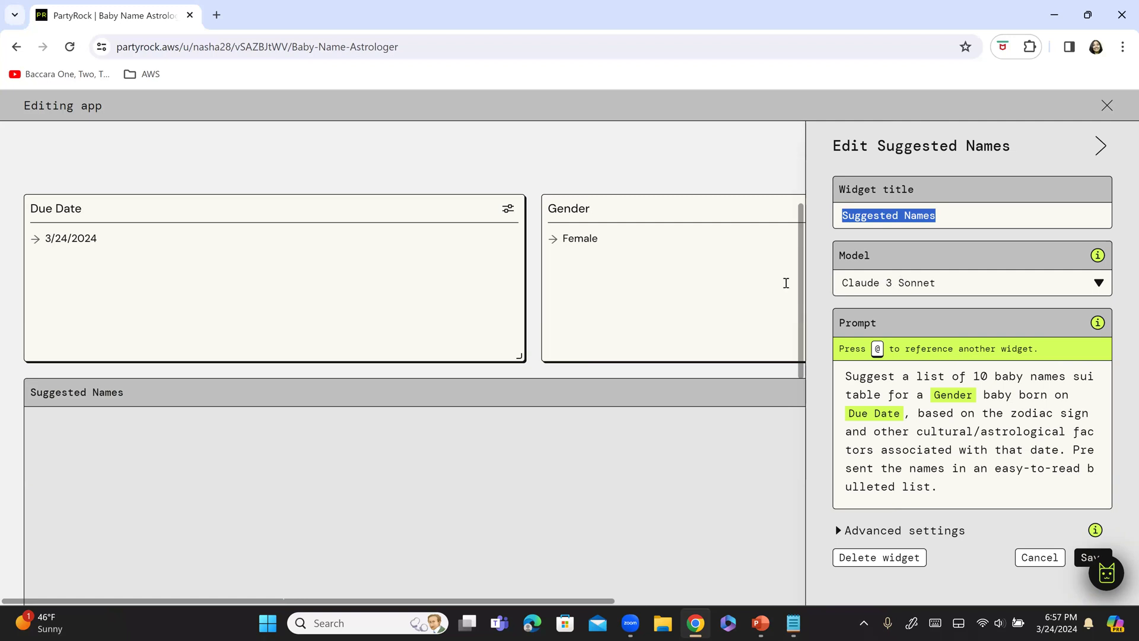
pyautogui.click(1099, 284)
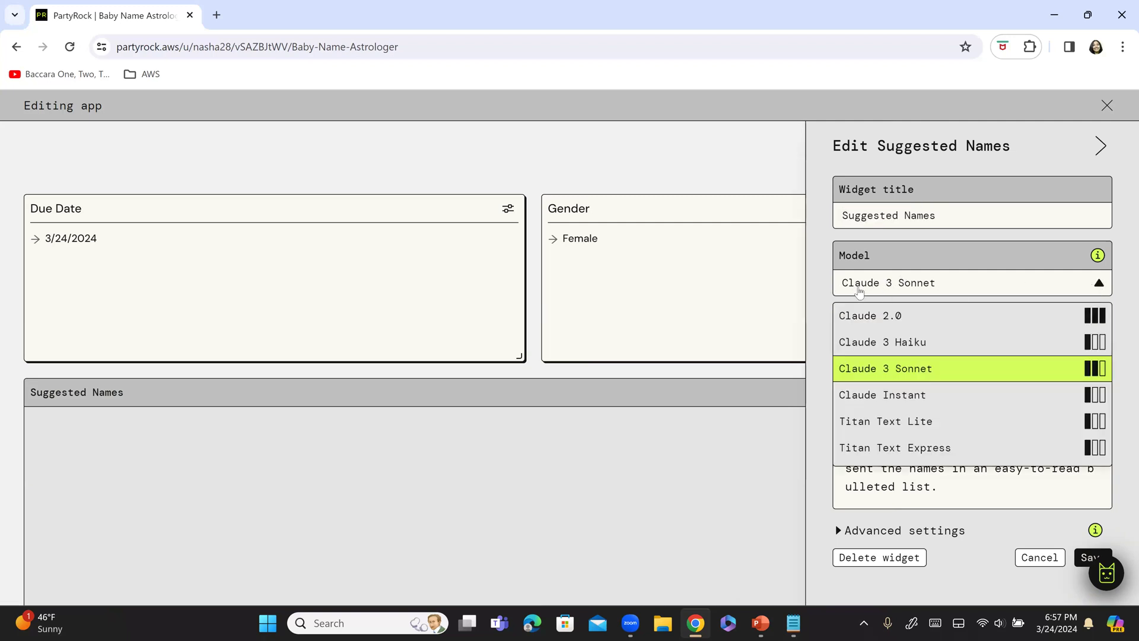
pyautogui.click(930, 283)
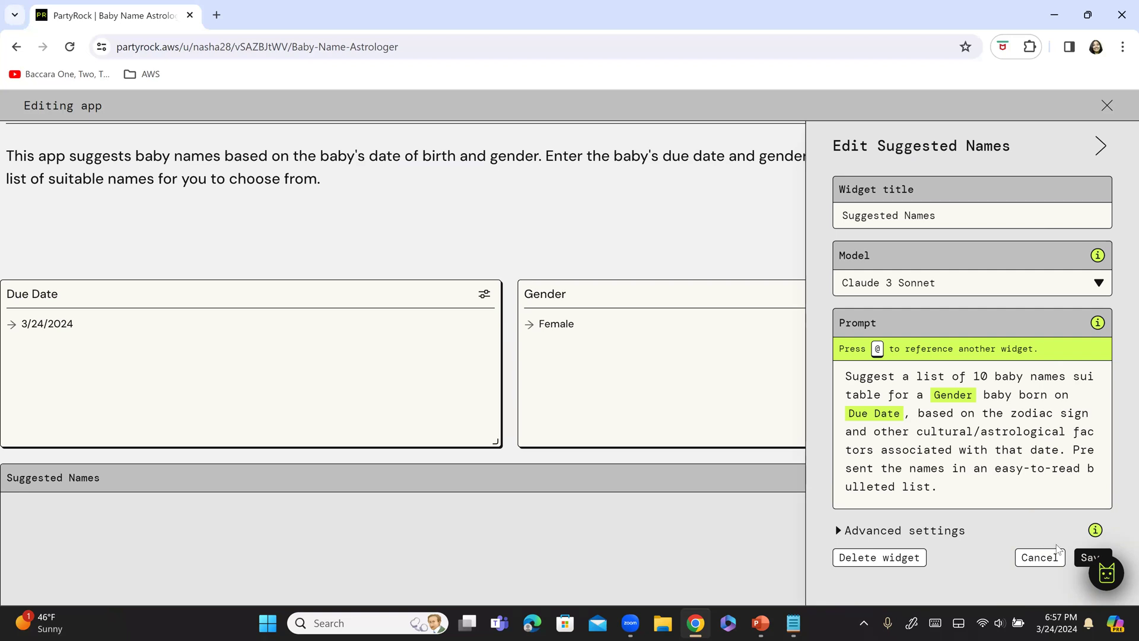
pyautogui.click(1084, 561)
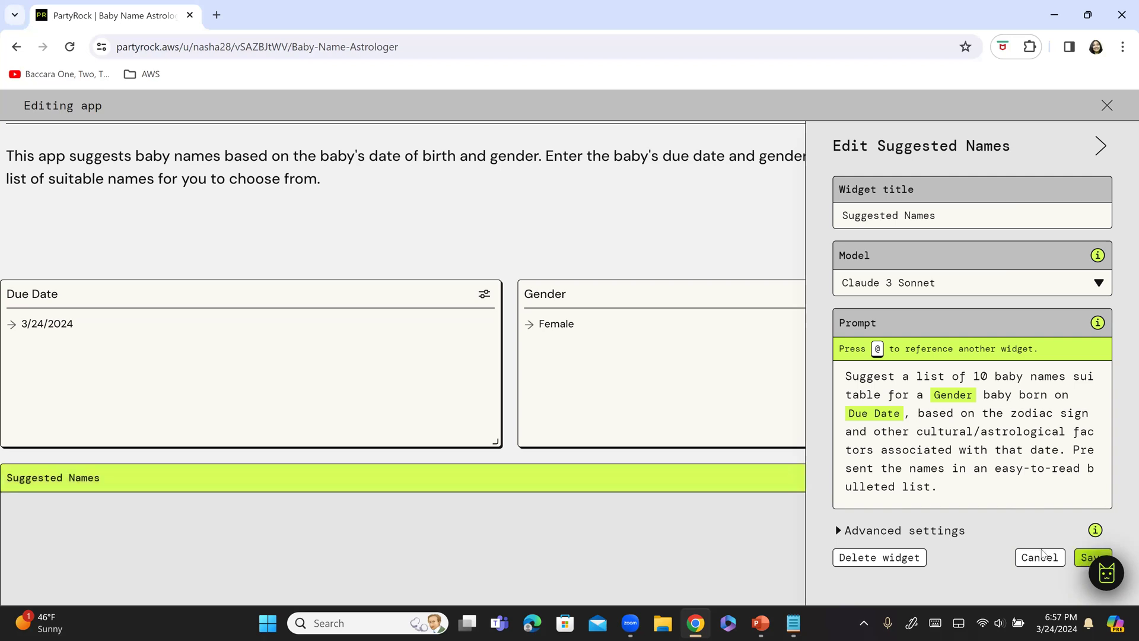
# Step: Submit due date 3/24/2024 and gender Female to generate ten Aries-inspired names
pyautogui.scroll(-1, 254, 431)
pyautogui.scroll(-1, 429, 429)
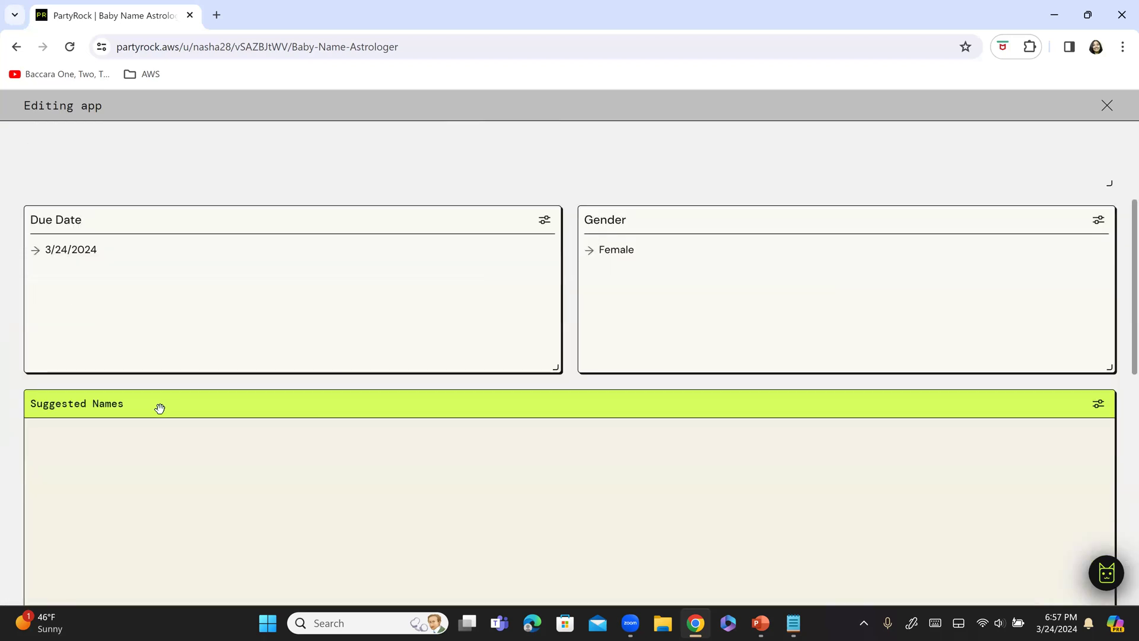
pyautogui.scroll(-2, 158, 407)
pyautogui.scroll(3, 160, 424)
pyautogui.click(124, 324)
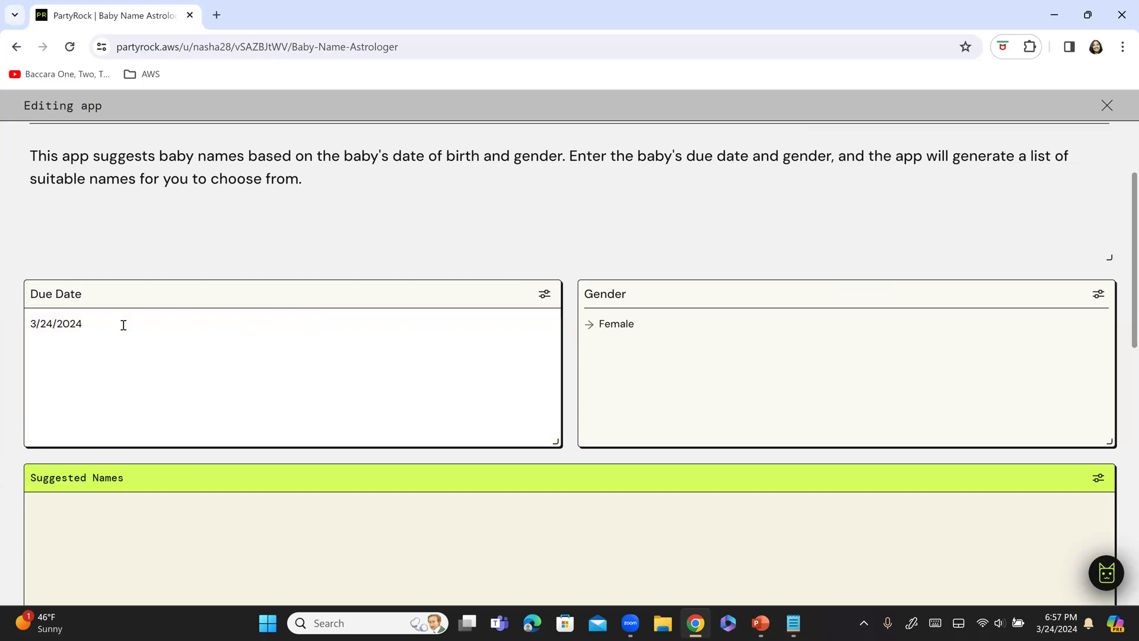
pyautogui.press('Return')
pyautogui.click(690, 322)
pyautogui.press('Return')
pyautogui.scroll(-2, 190, 493)
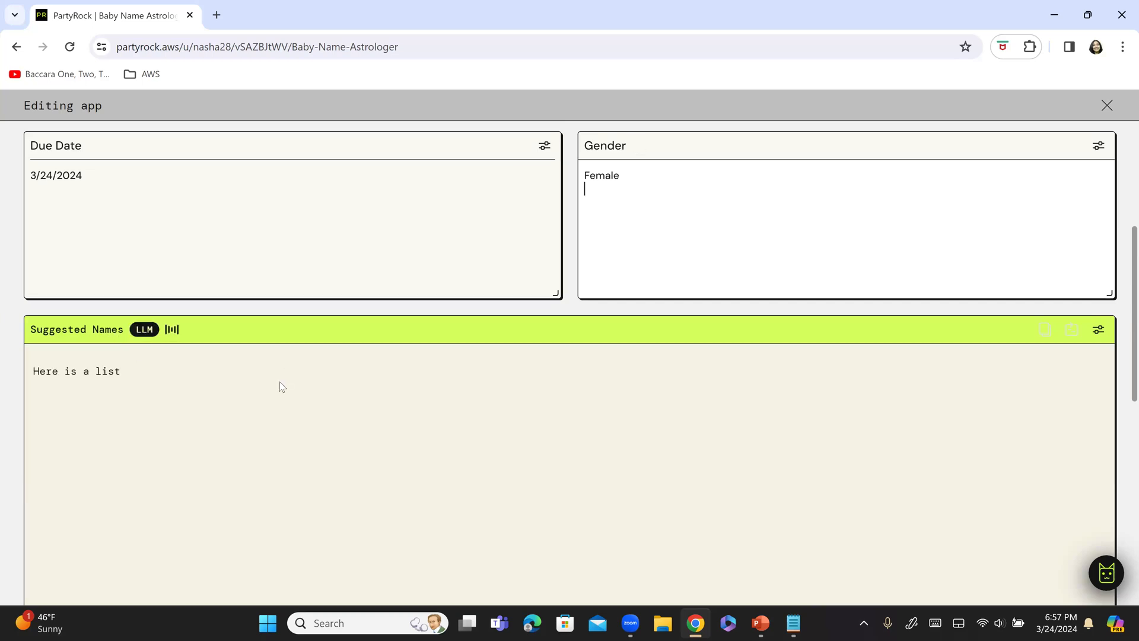
pyautogui.scroll(-1, 266, 416)
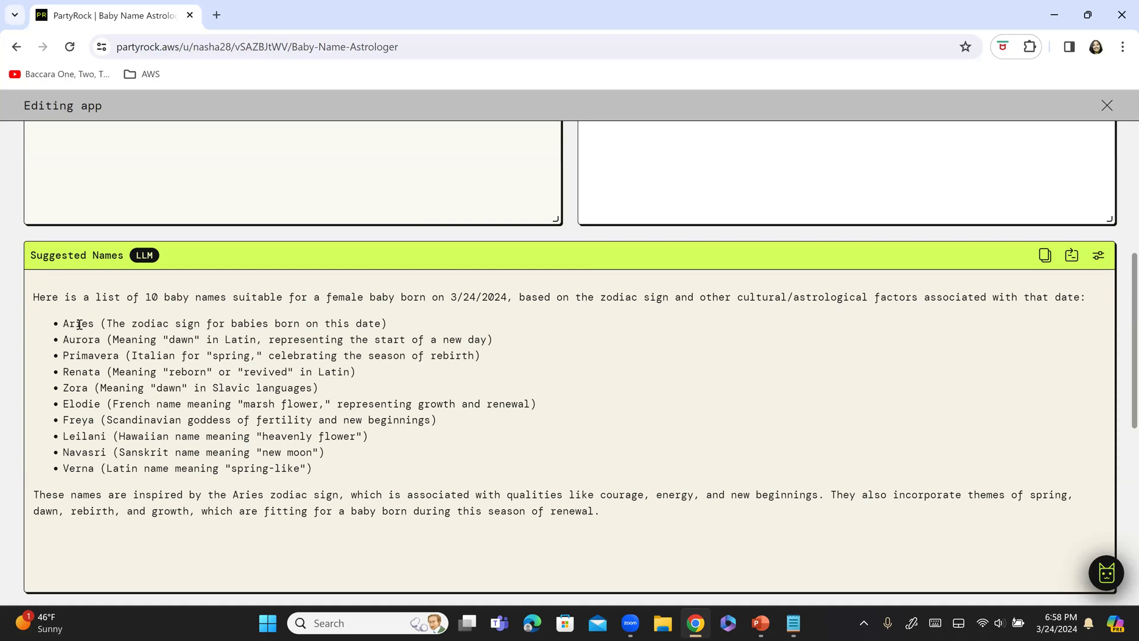
# Step: Change the due date to 12/24/2024 and gender to Male to regenerate the names
pyautogui.scroll(-1, 382, 431)
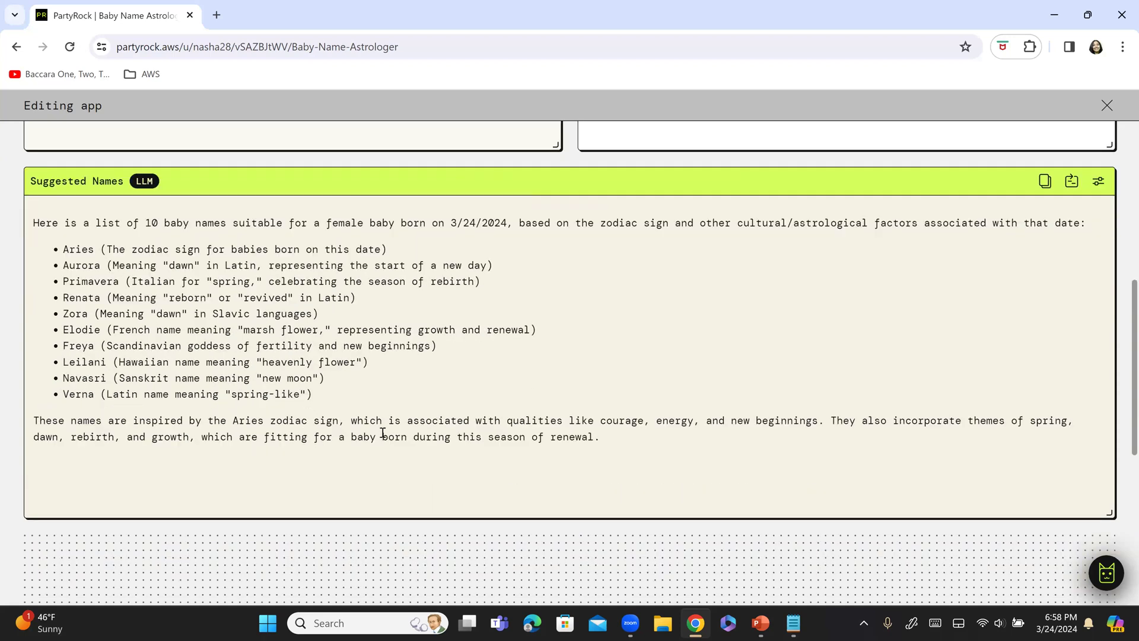
pyautogui.scroll(2, 250, 409)
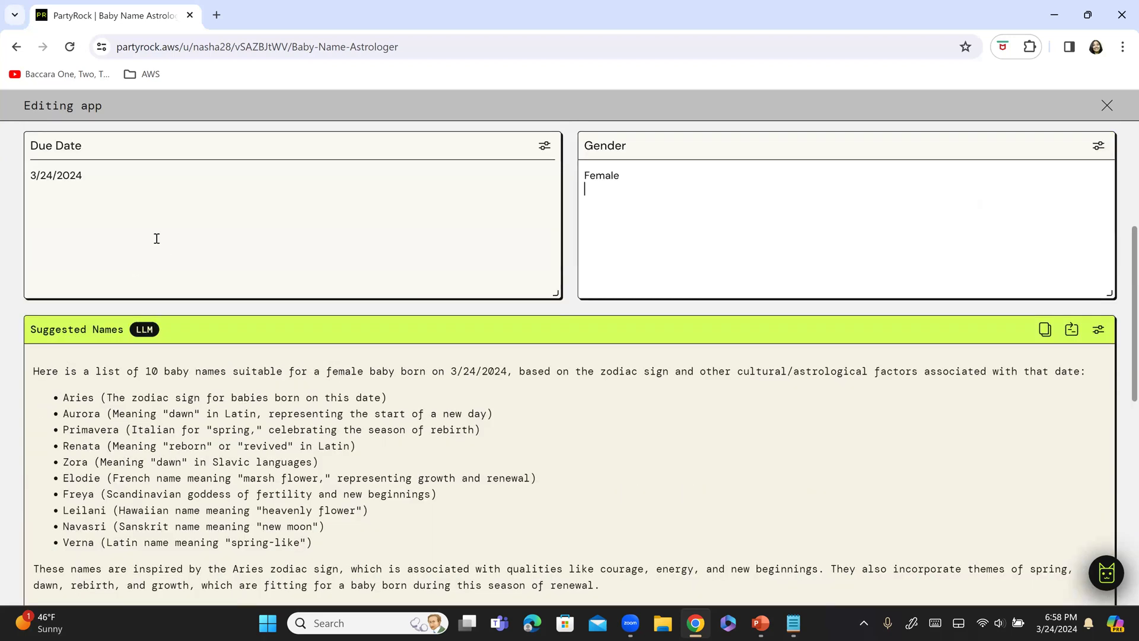
pyautogui.click(39, 177)
pyautogui.press('BackSpace')
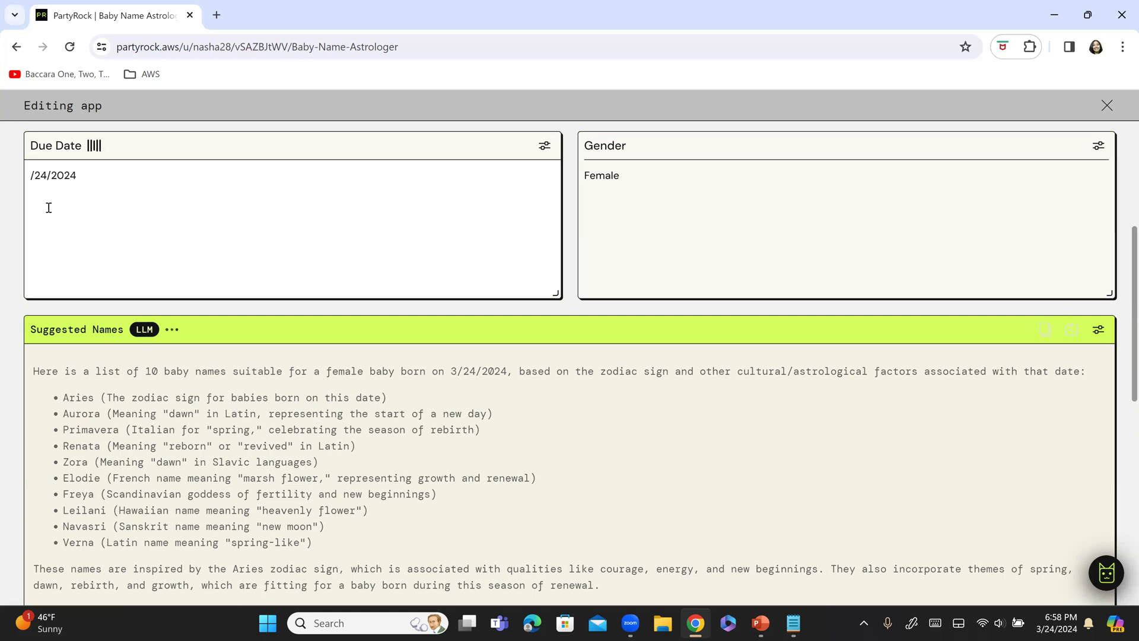
pyautogui.write('12')
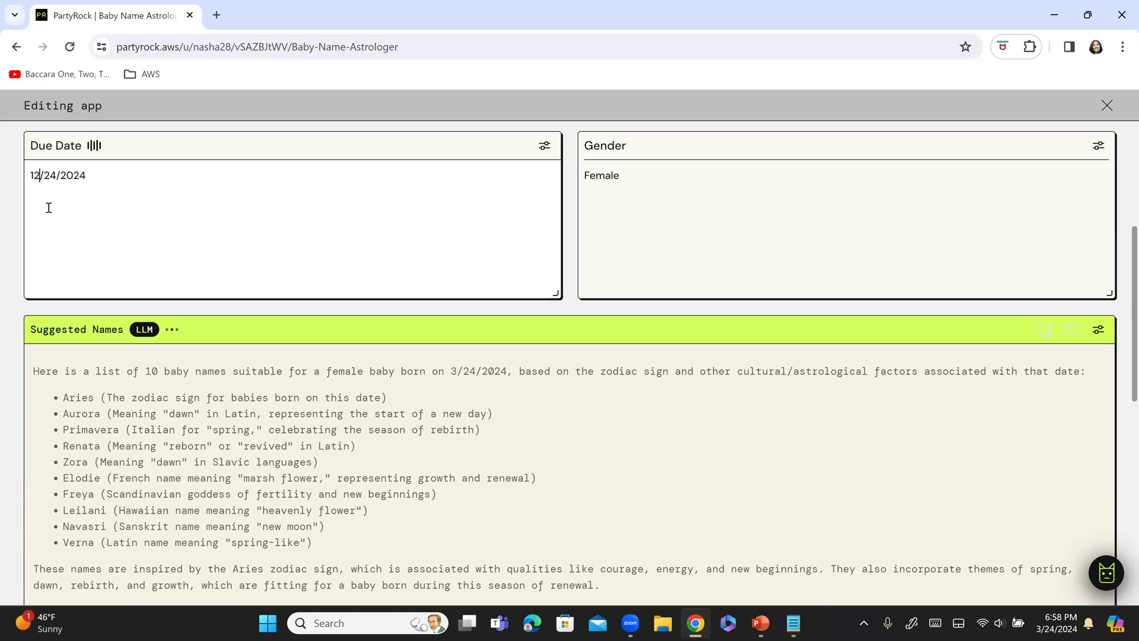
pyautogui.doubleClick(609, 175)
pyautogui.write('Male')
pyautogui.press('Return')
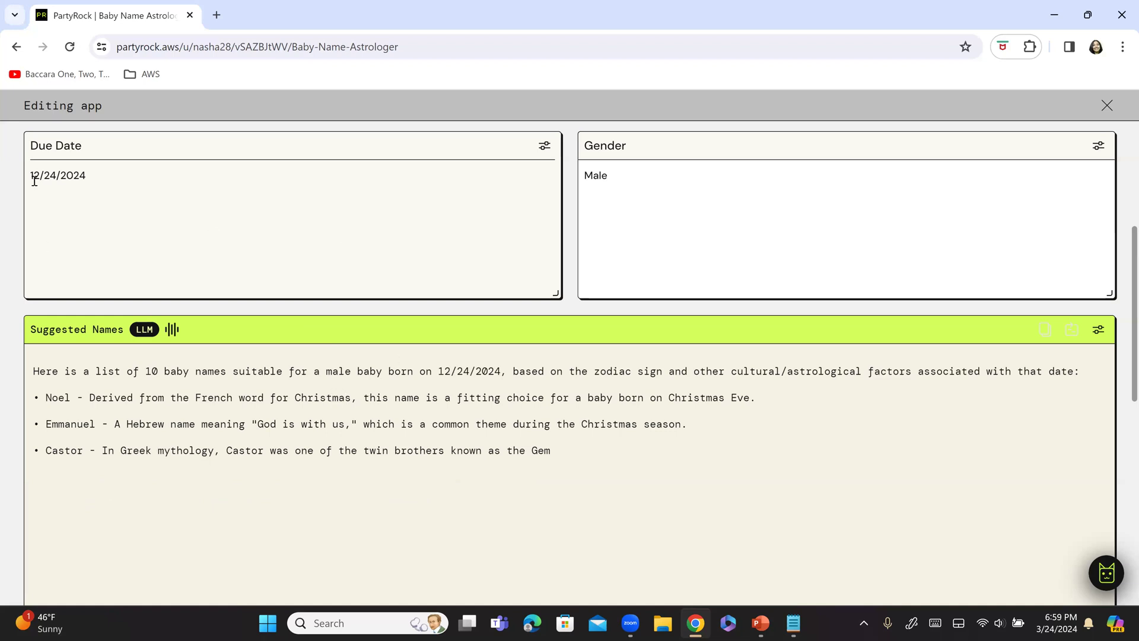
# Step: Follow the ten Christmas-themed male names through Jasper, then switch to the PowerPoint Steps slide
pyautogui.scroll(-1, 65, 183)
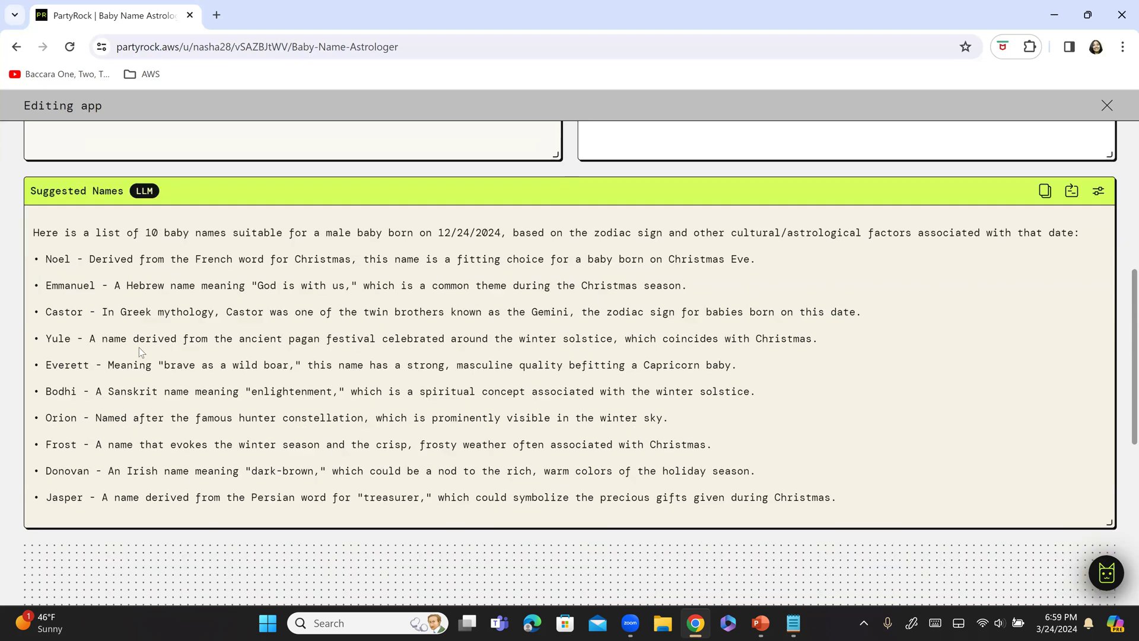
pyautogui.scroll(1, 170, 350)
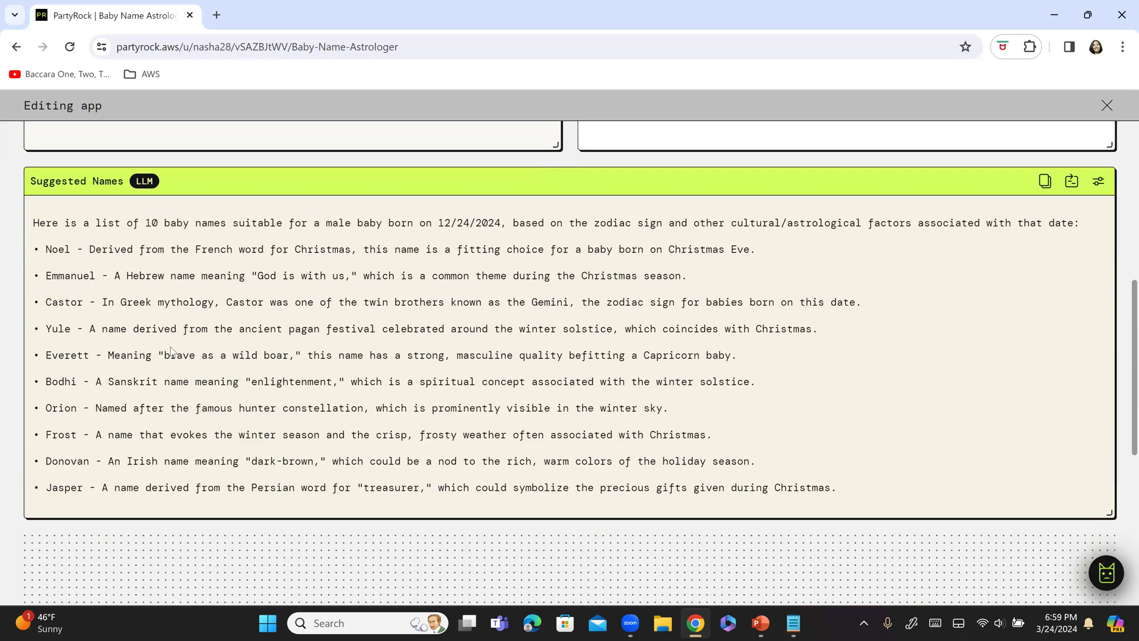
pyautogui.hotkey('alt', 'Tab')
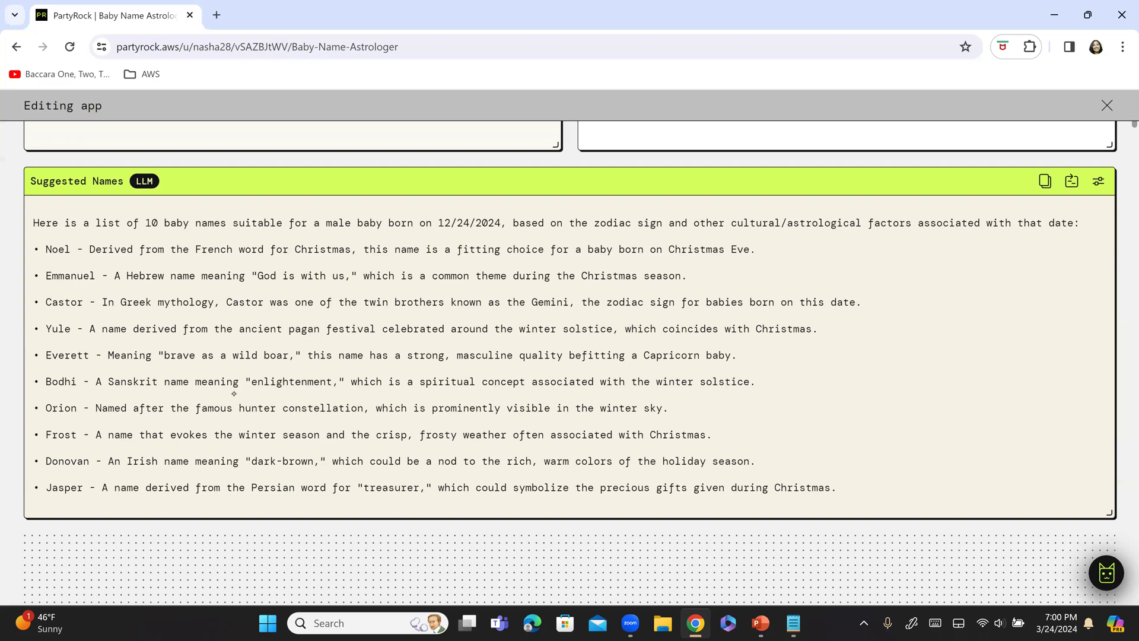
pyautogui.scroll(3, 285, 389)
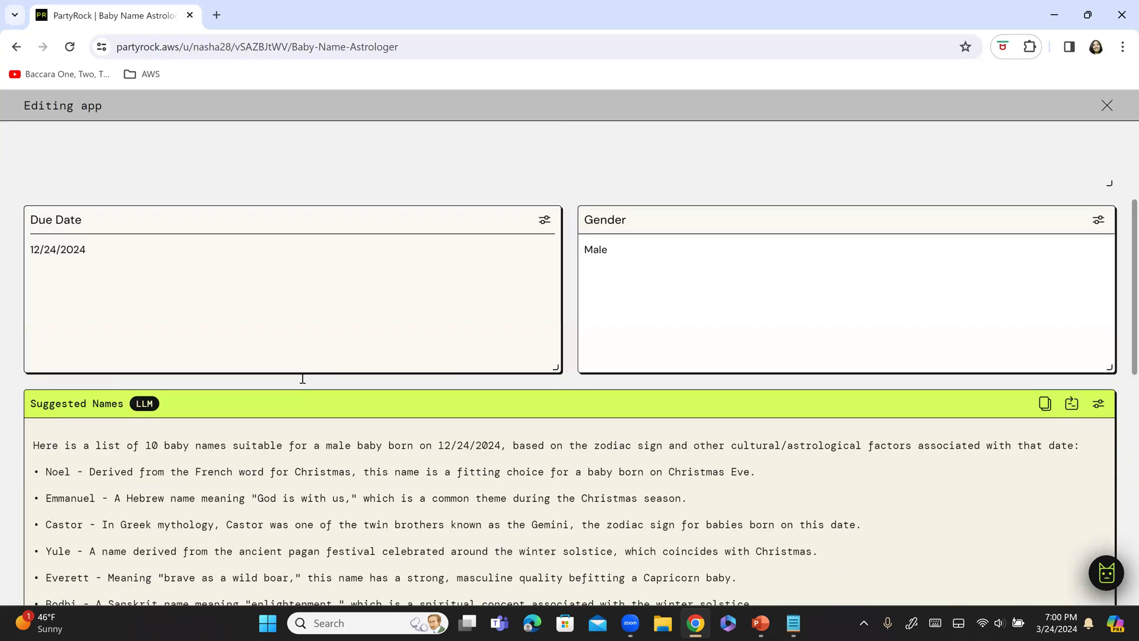
pyautogui.scroll(1, 302, 379)
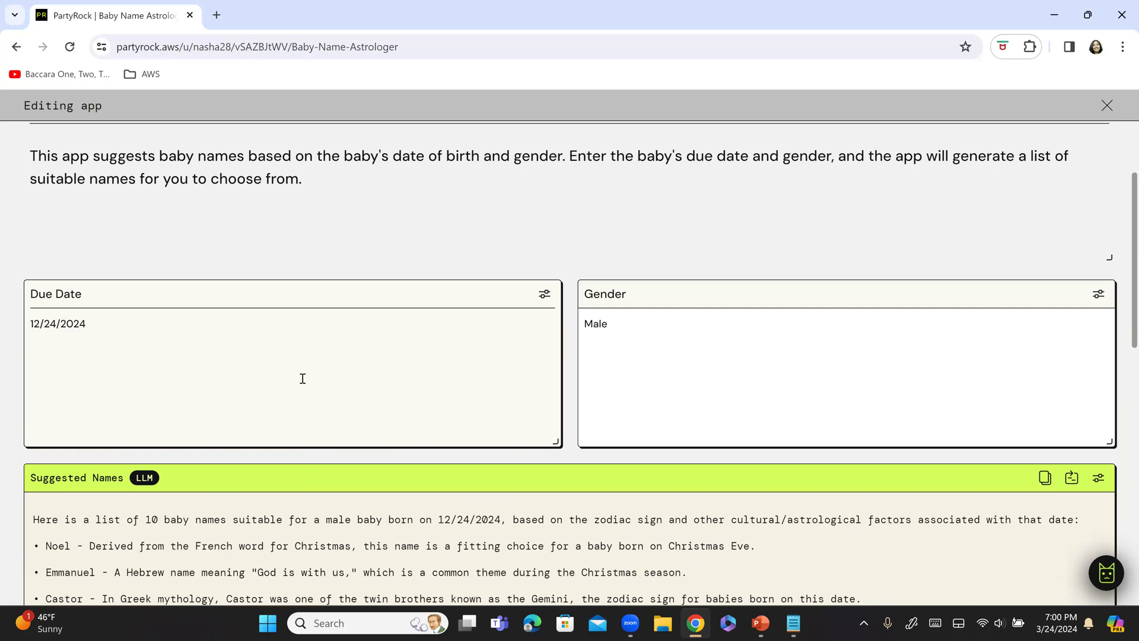